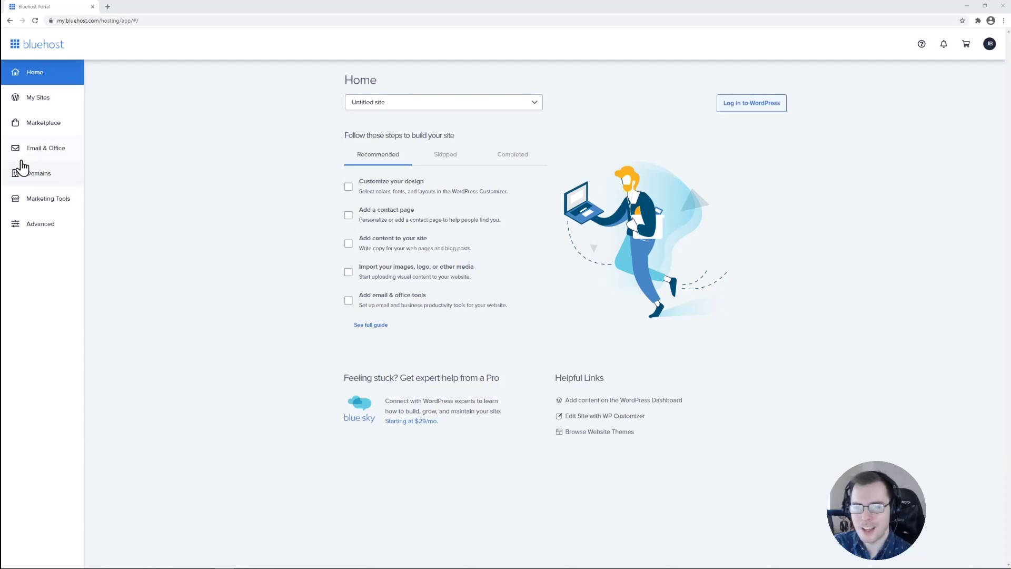
Open the hosted site's management overview from My Sites and launch its WordPress admin.
click(59, 104)
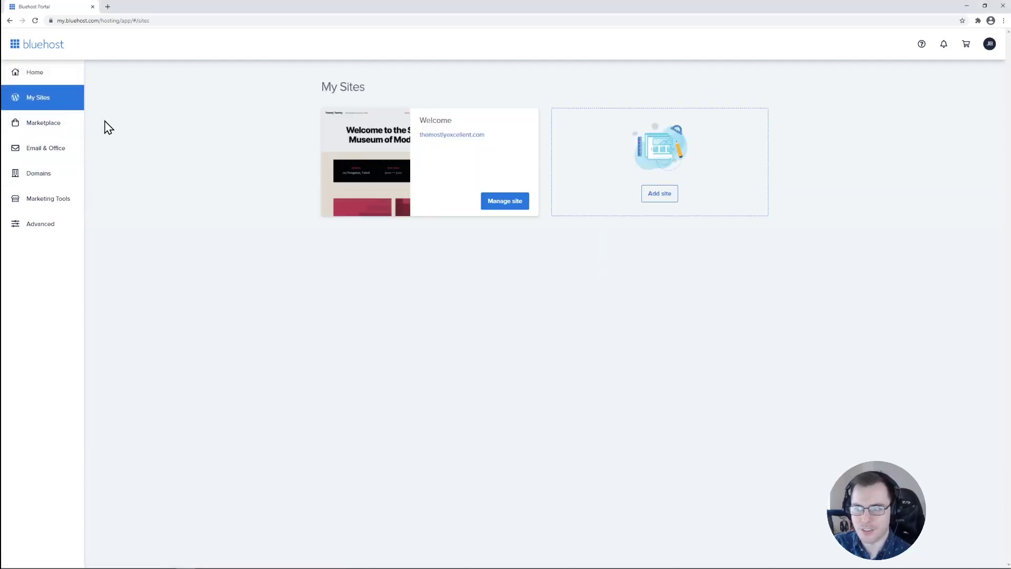
click(505, 211)
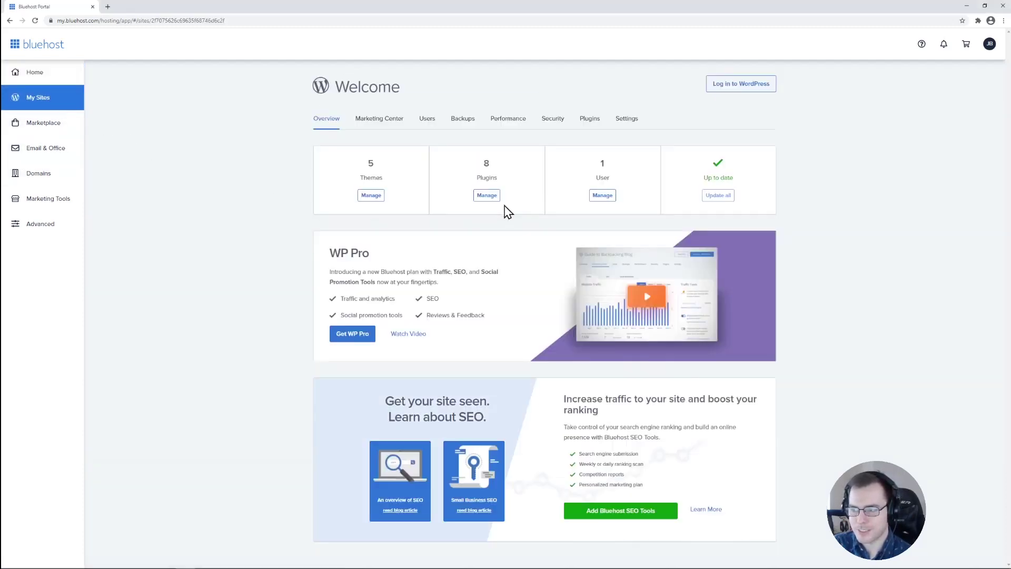
click(737, 87)
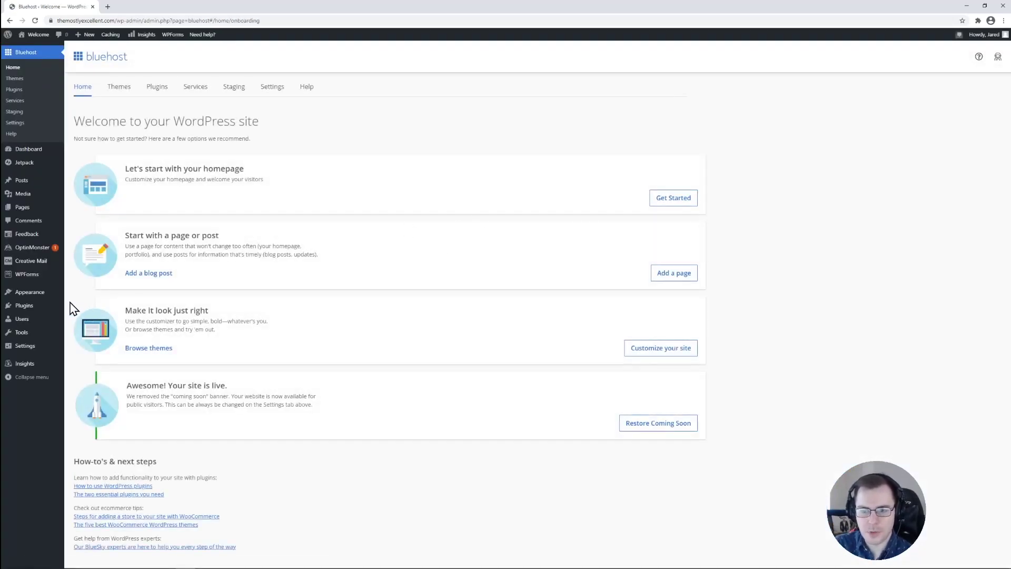
Go to Appearance > Themes and open the Add Themes catalogue from WordPress.org.
mouse_move(42, 296)
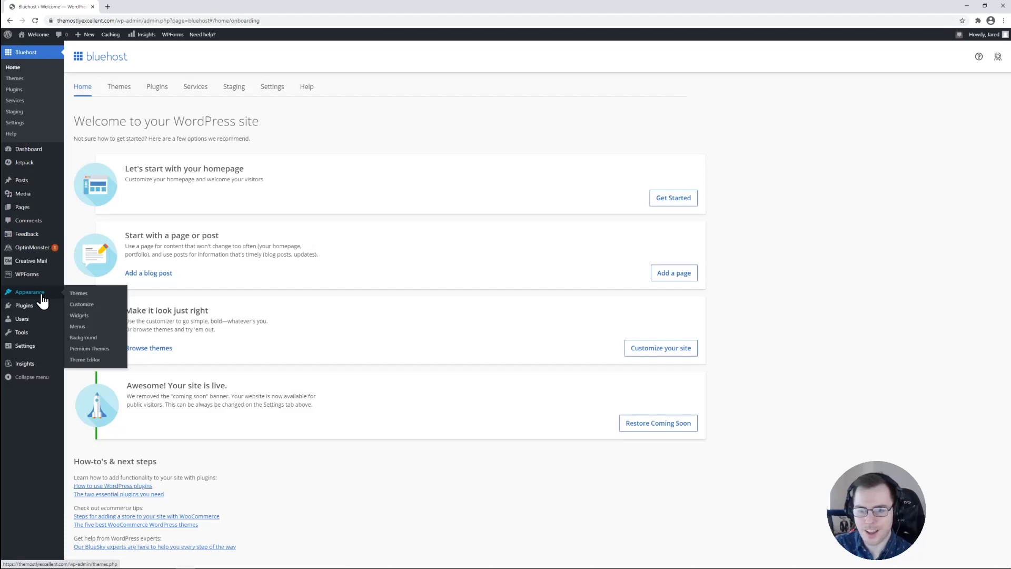
click(98, 296)
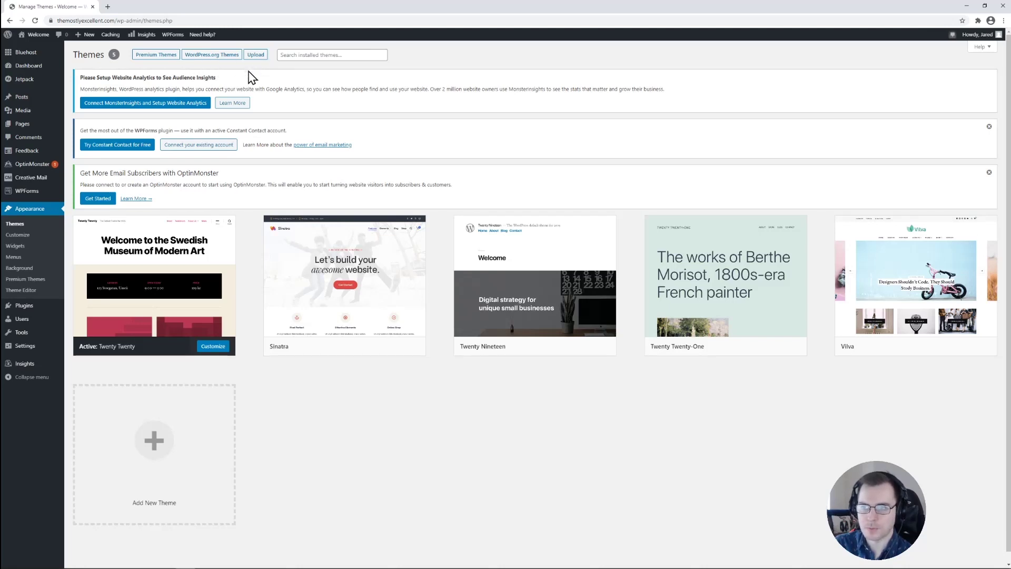
click(212, 56)
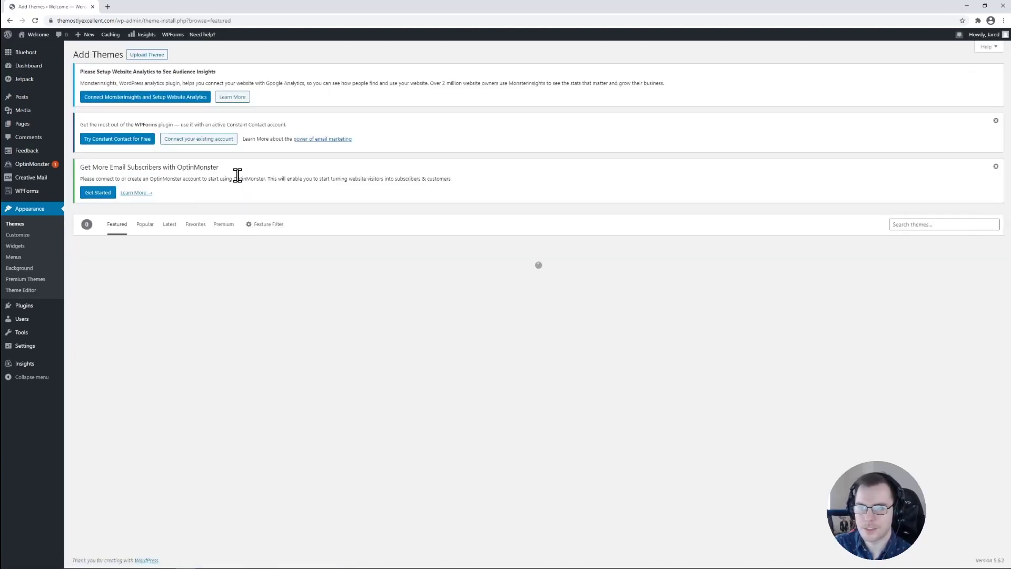
Browse the Featured themes list and reveal the Feature Filter options.
scroll(258, 202, down, 4)
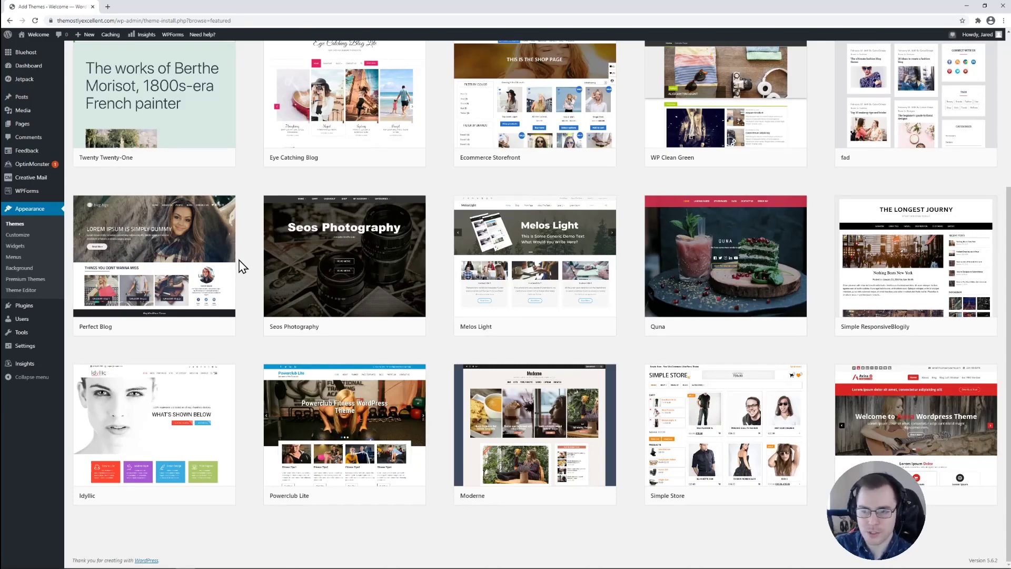
scroll(247, 270, up, 4)
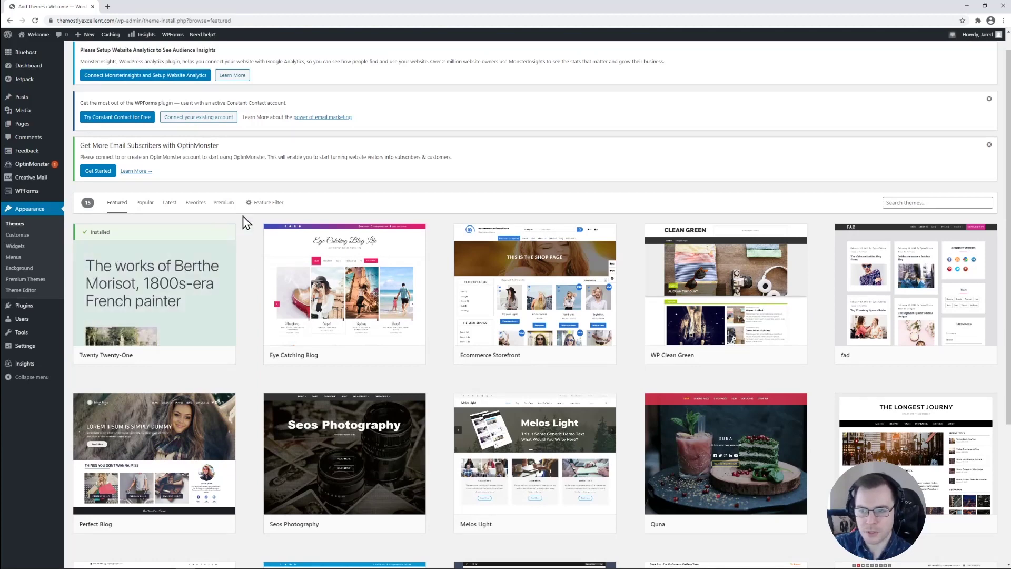
click(257, 207)
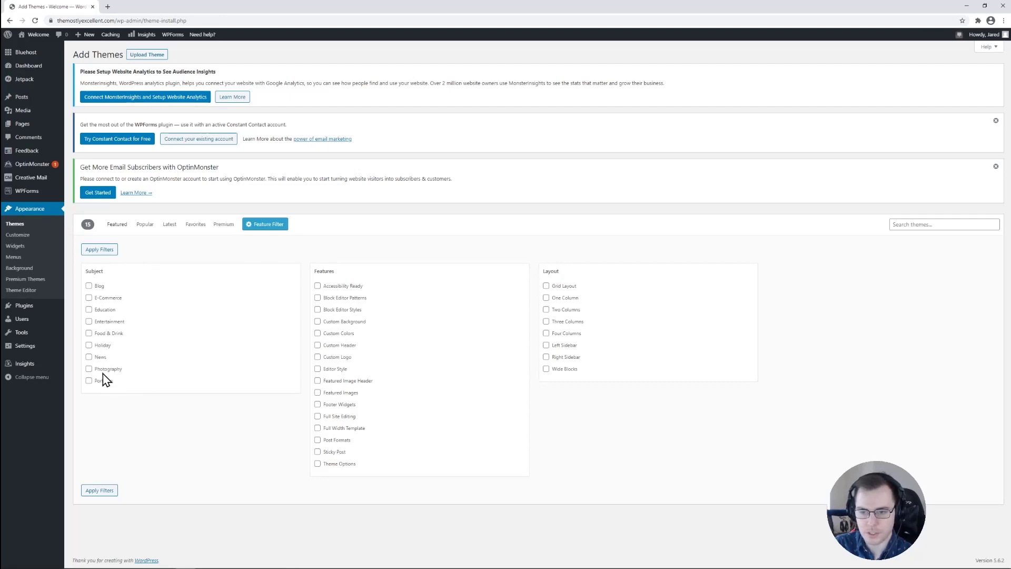
Tick Photography under Subject and apply the filter, listing 420 themes.
click(88, 369)
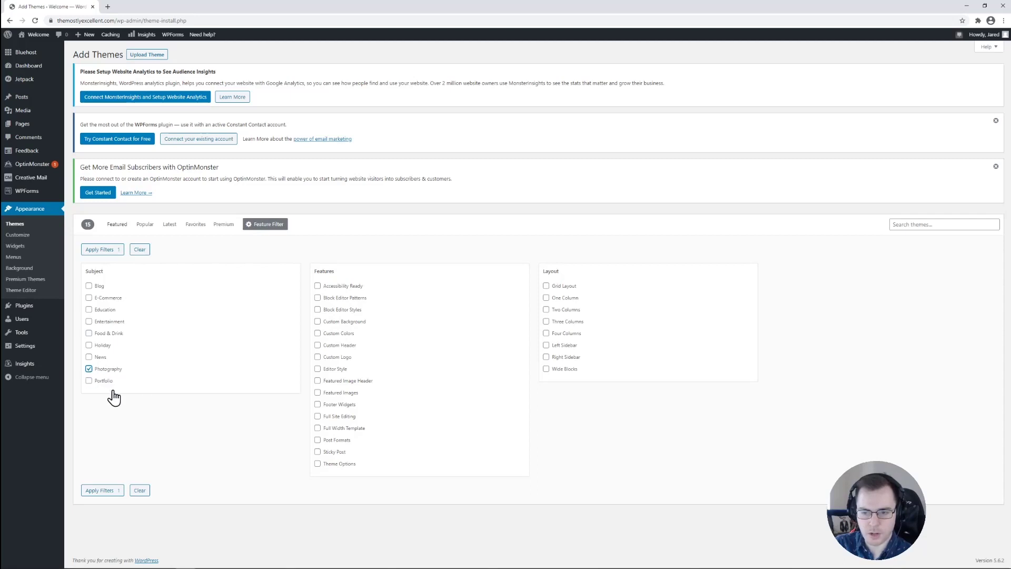
click(105, 490)
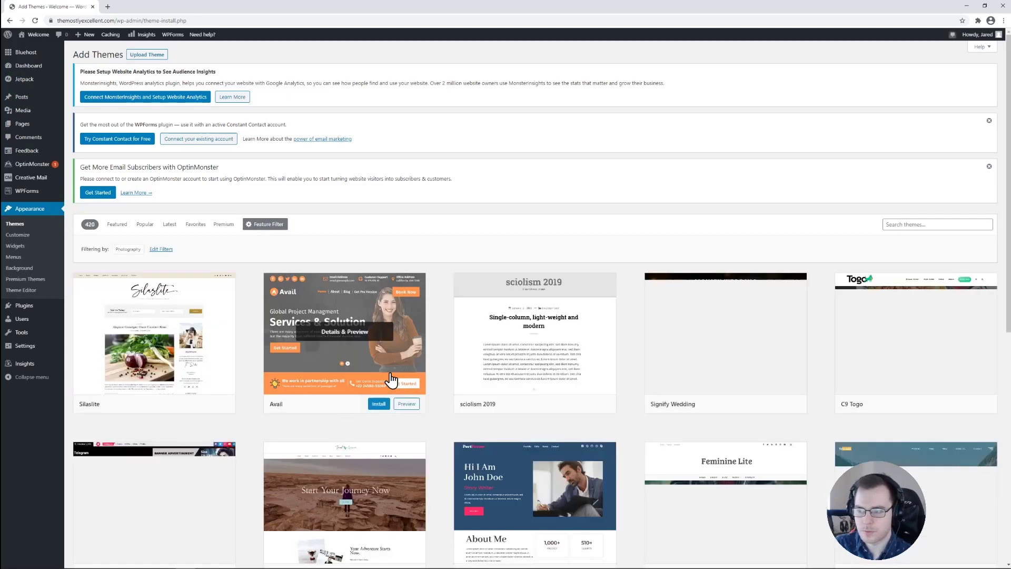
Scroll the Photography results and open a live preview of Hello Fashion.
scroll(395, 374, down, 1)
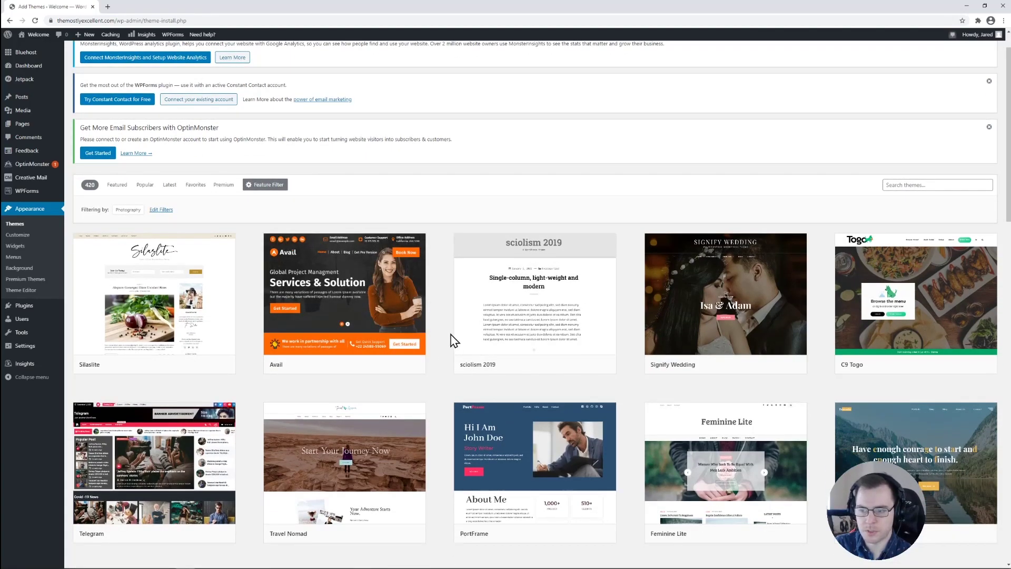
scroll(447, 339, down, 7)
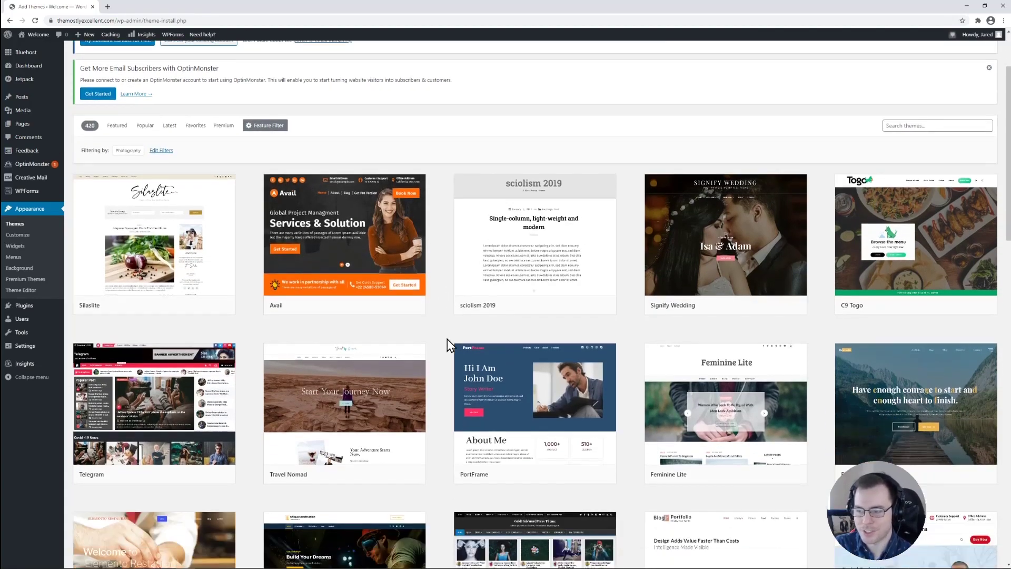
scroll(446, 347, down, 8)
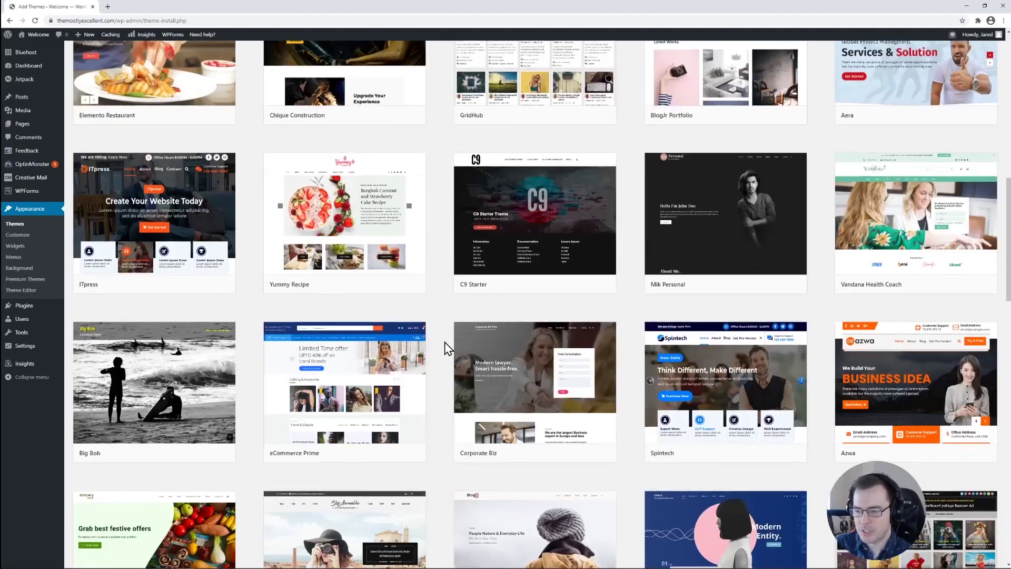
scroll(444, 368, down, 3)
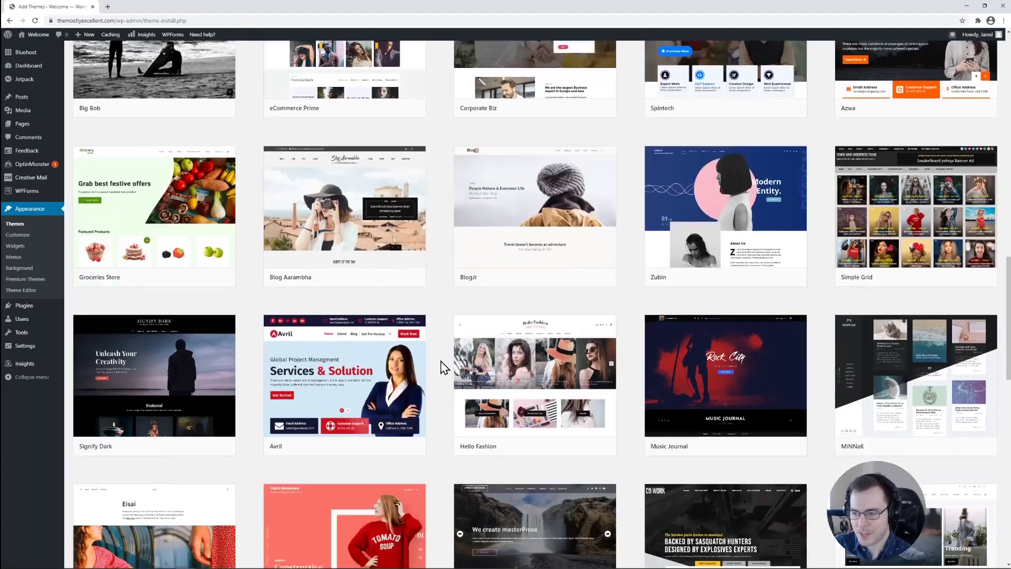
mouse_move(532, 301)
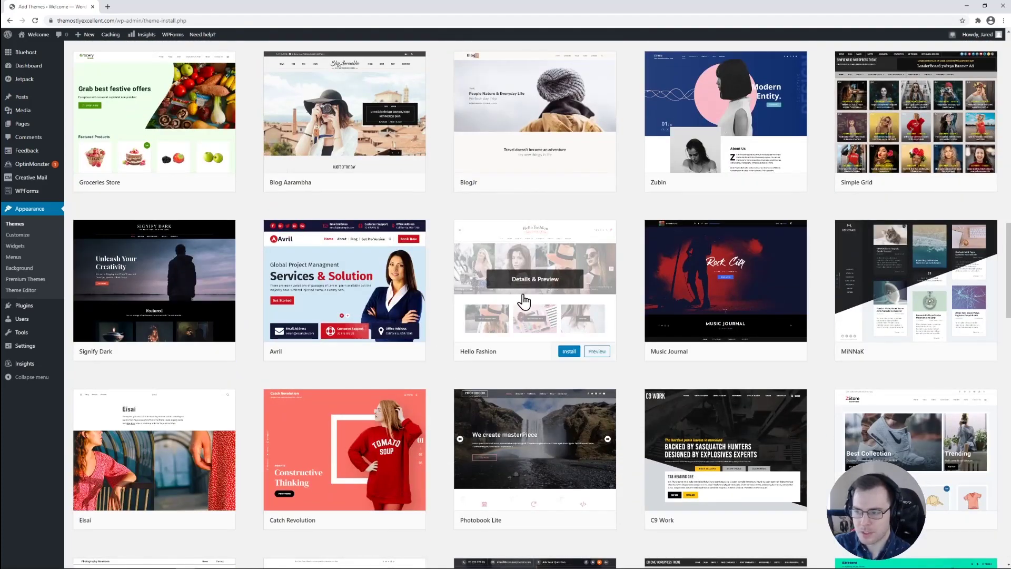
click(529, 294)
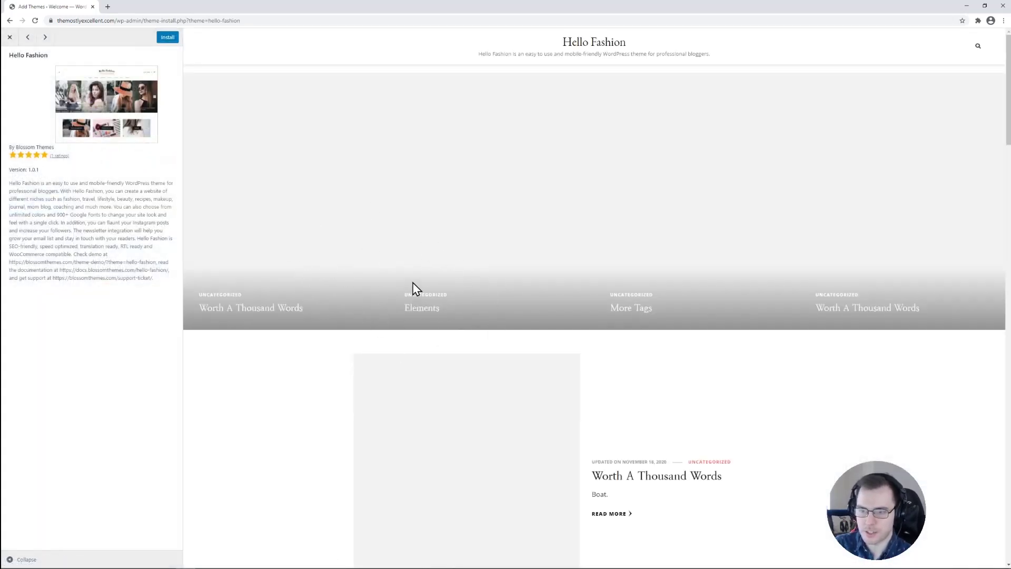
Close the Hello Fashion preview and install the theme.
scroll(319, 321, down, 2)
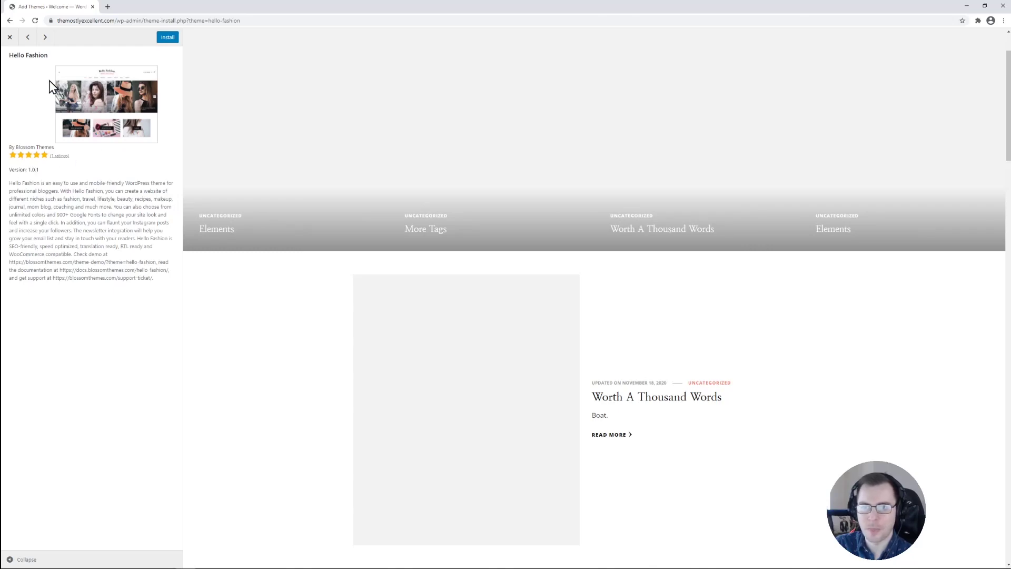
click(10, 37)
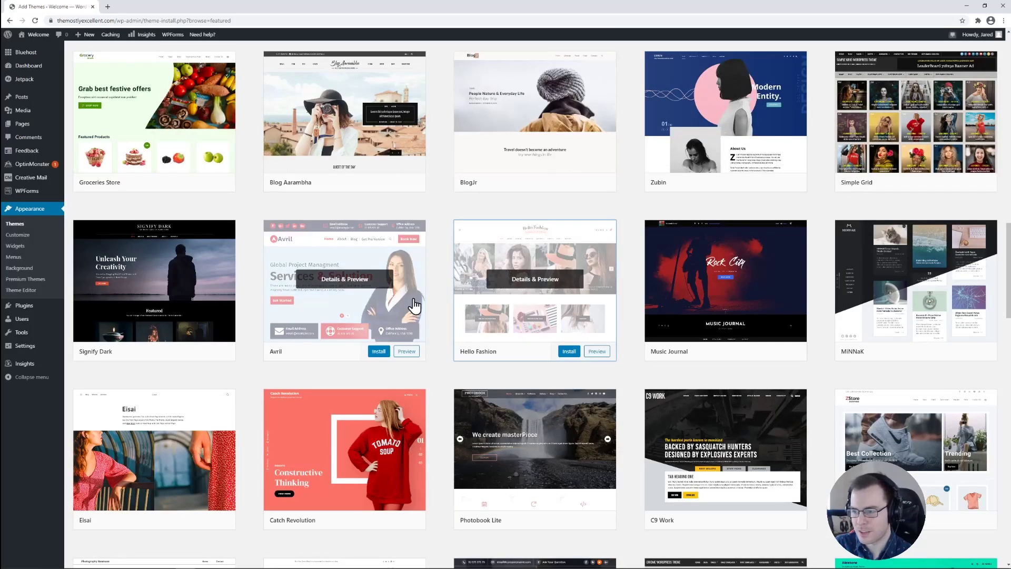
click(569, 352)
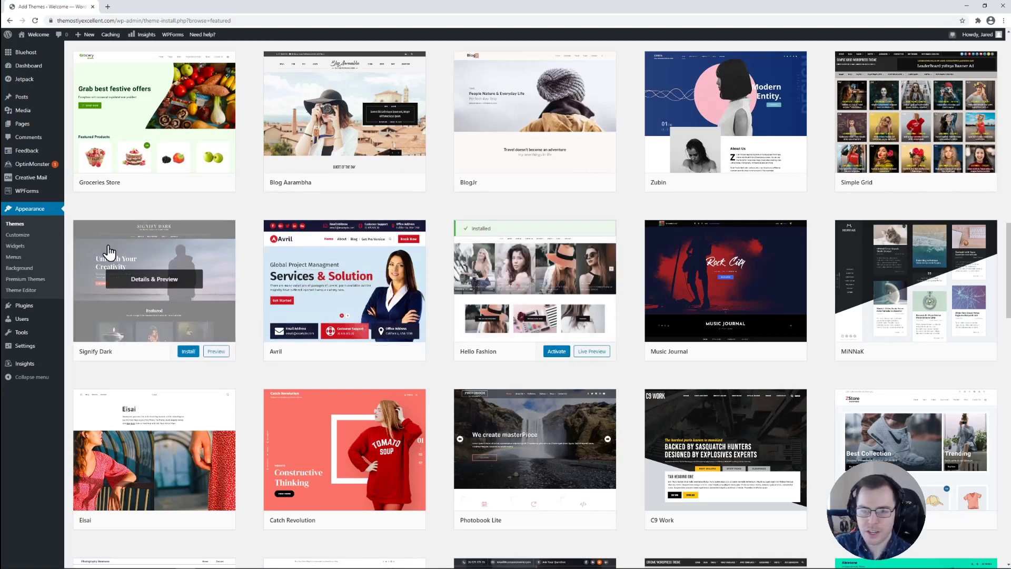
Return to the installed themes list and activate Hello Fashion.
click(20, 224)
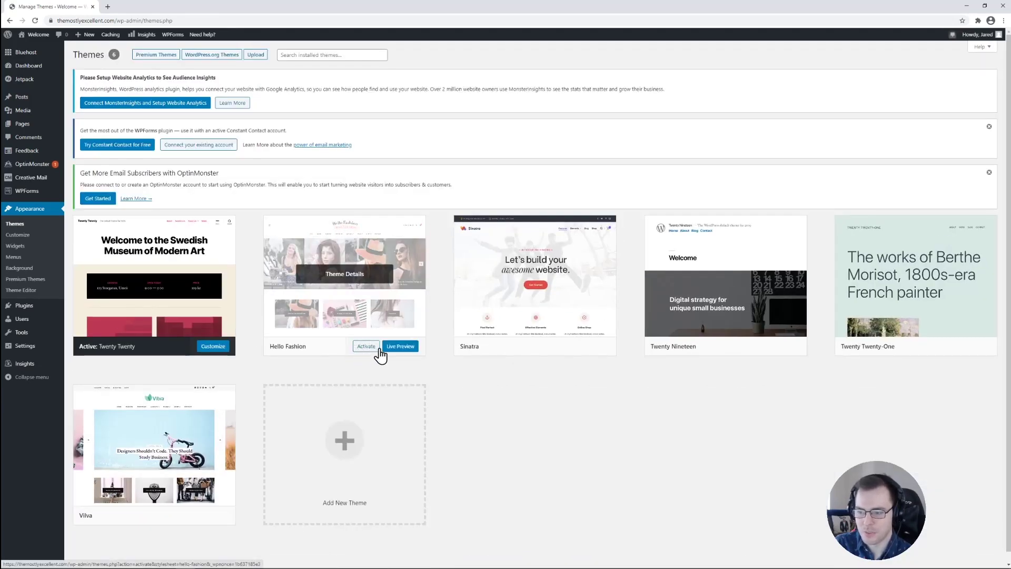
click(358, 355)
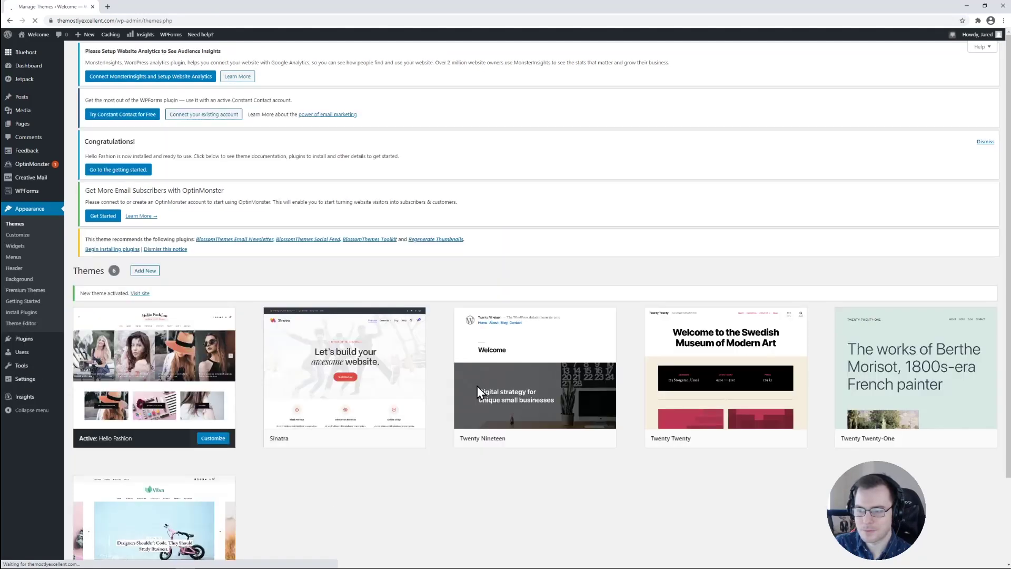
Scroll the Themes page to confirm Hello Fashion is listed as active.
scroll(395, 395, down, 2)
scroll(233, 379, up, 2)
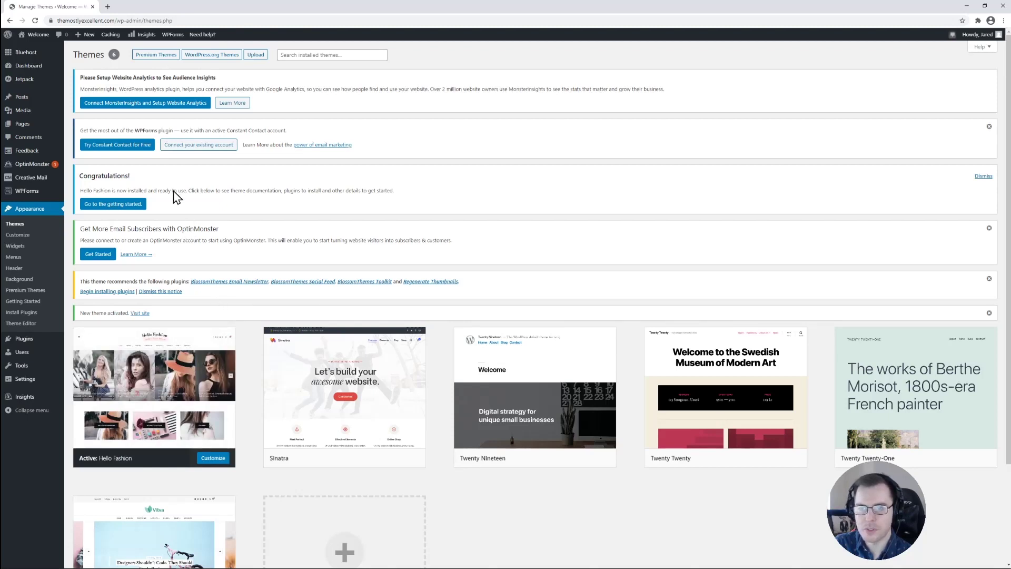
View the public site in the Hello Fashion layout, then return to the Dashboard.
click(29, 49)
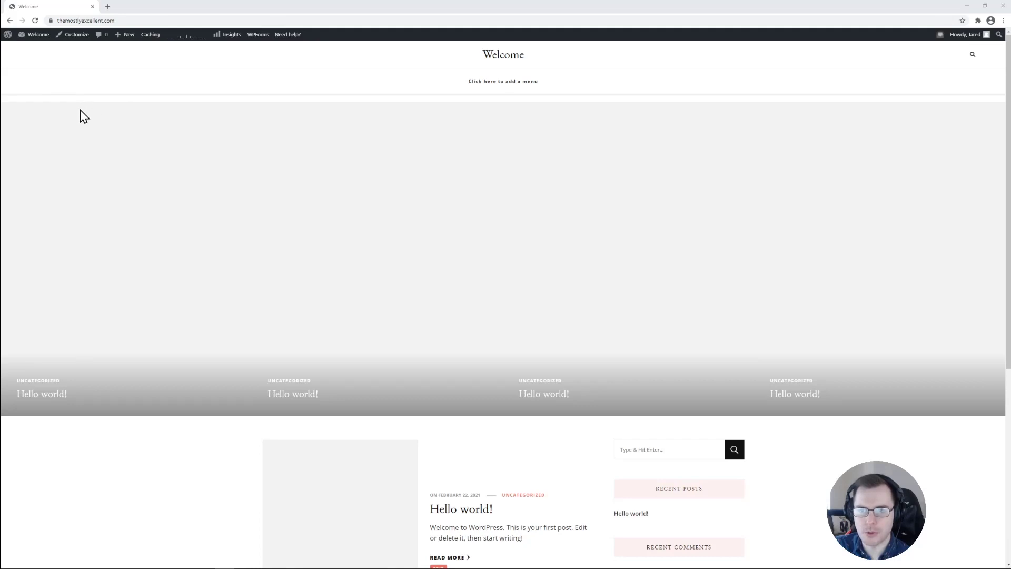
click(41, 52)
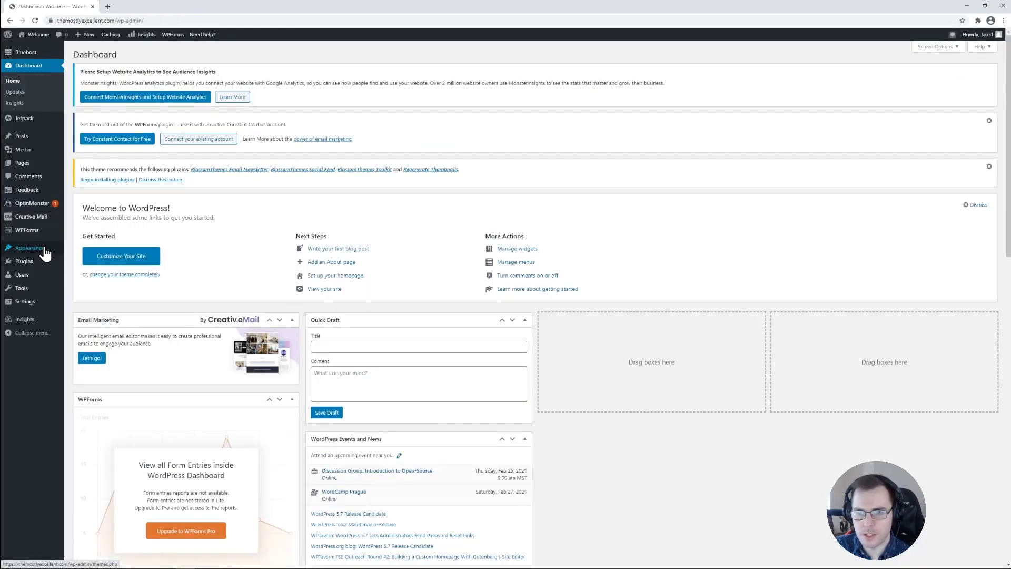
Activate Twenty Twenty-One on the Themes page and view the live site.
mouse_move(45, 251)
click(83, 250)
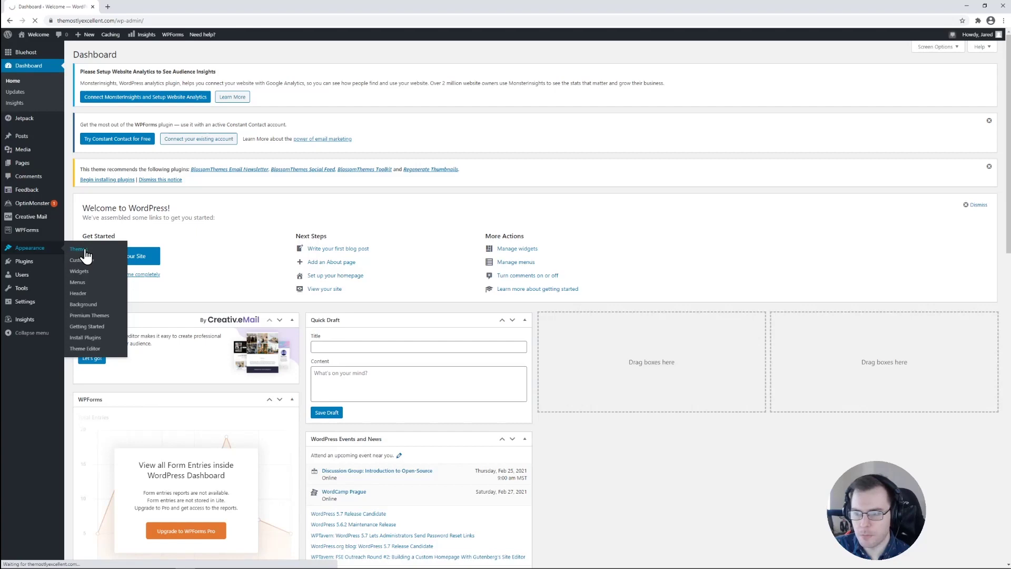
scroll(169, 264, down, 2)
scroll(169, 265, down, 1)
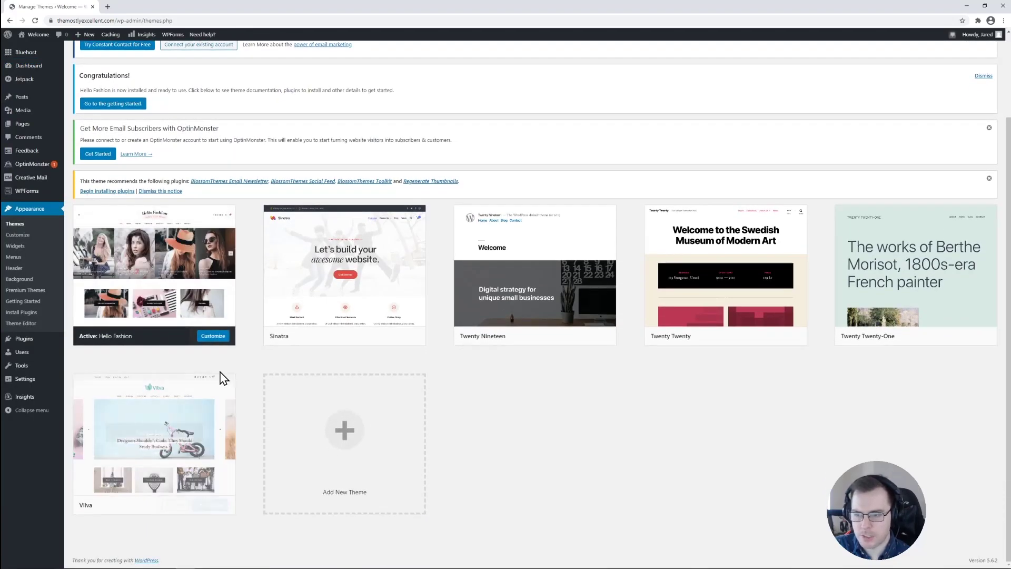
mouse_move(544, 349)
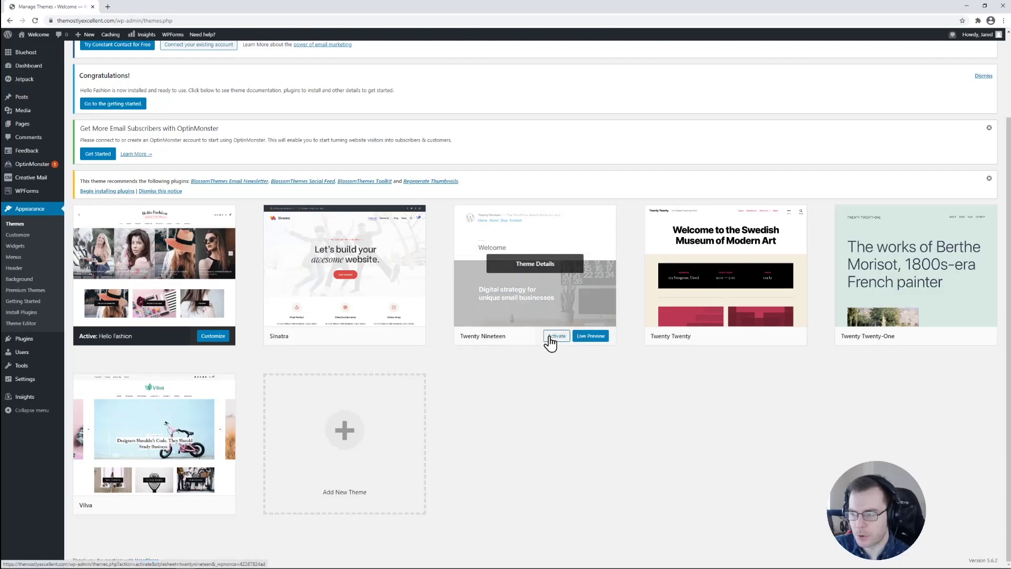
mouse_move(943, 346)
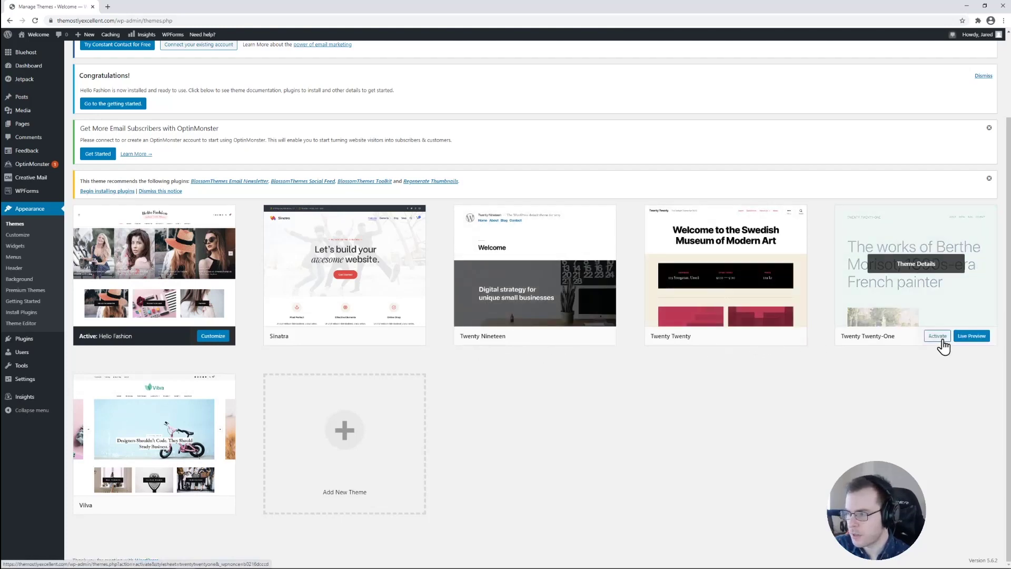
click(938, 338)
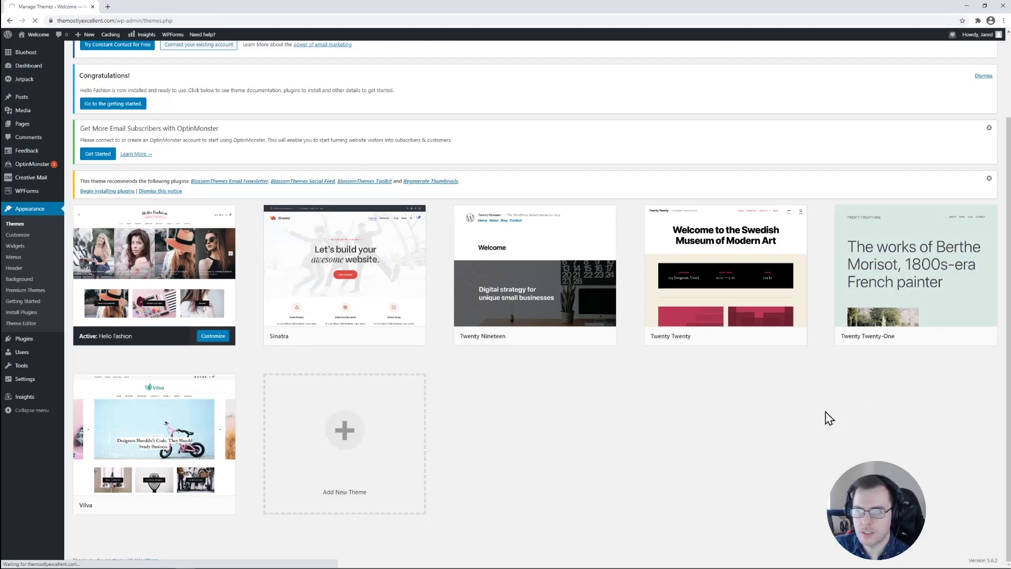
mouse_move(925, 339)
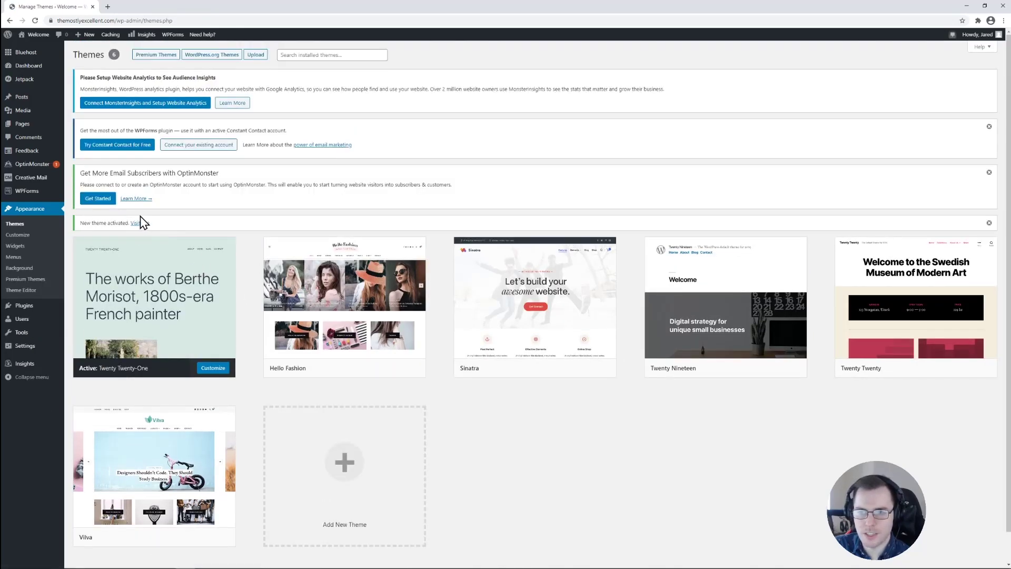
click(141, 223)
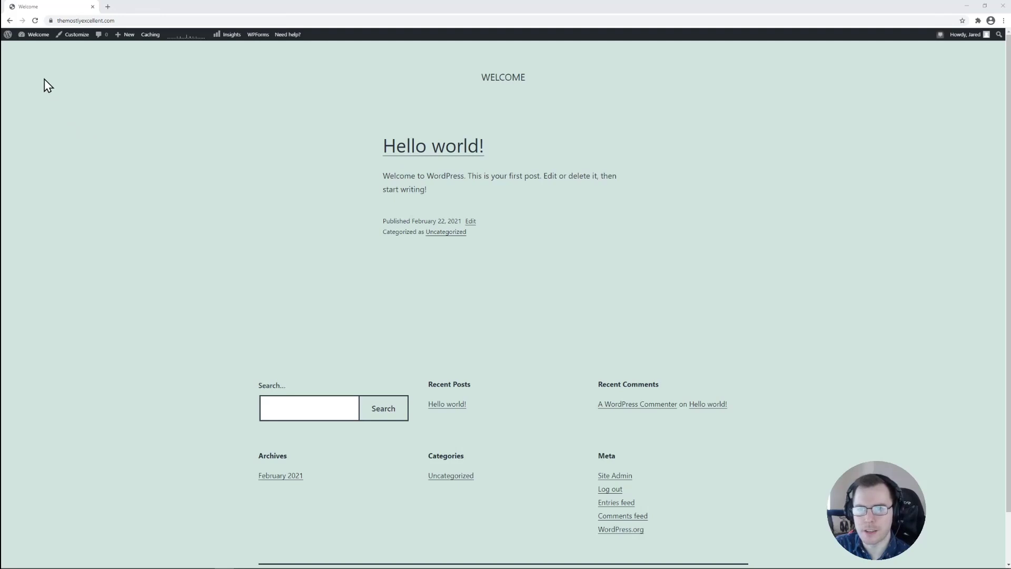
Return to the Dashboard and open the Themes page showing Twenty Twenty-One active.
click(29, 48)
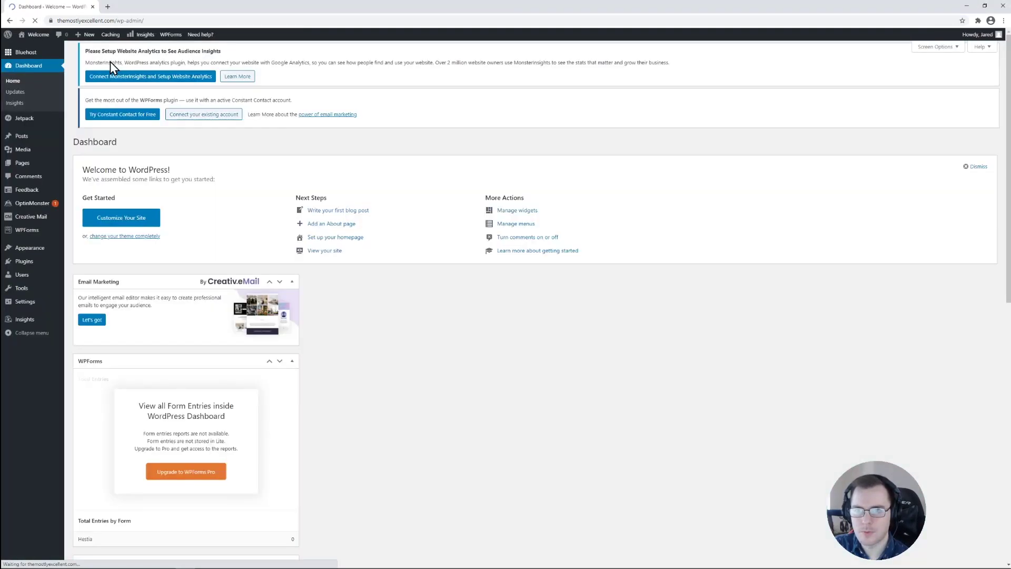
mouse_move(41, 250)
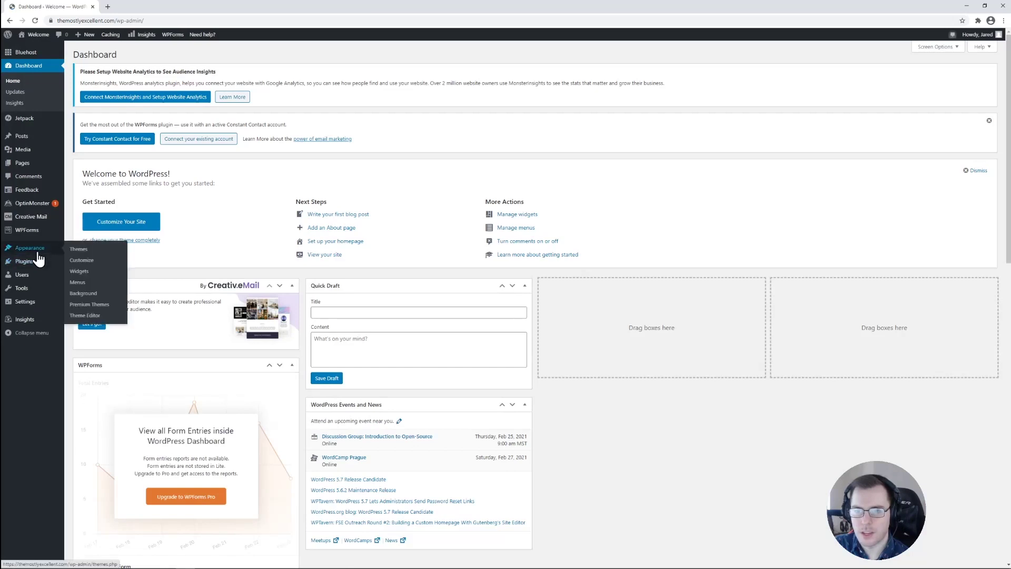
click(82, 251)
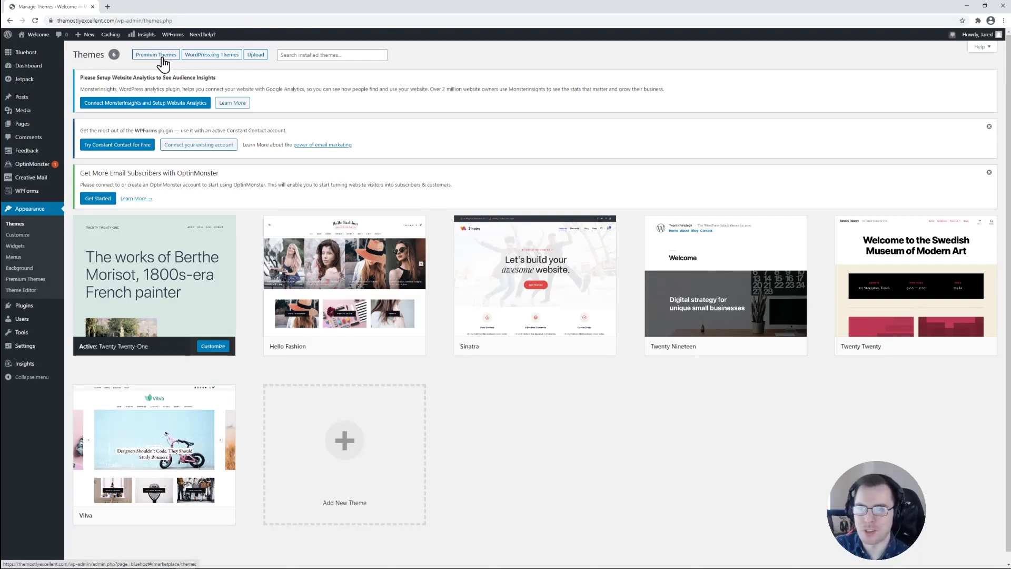
Browse the Premium Themes marketplace and preview the Freyja blogging theme.
click(159, 56)
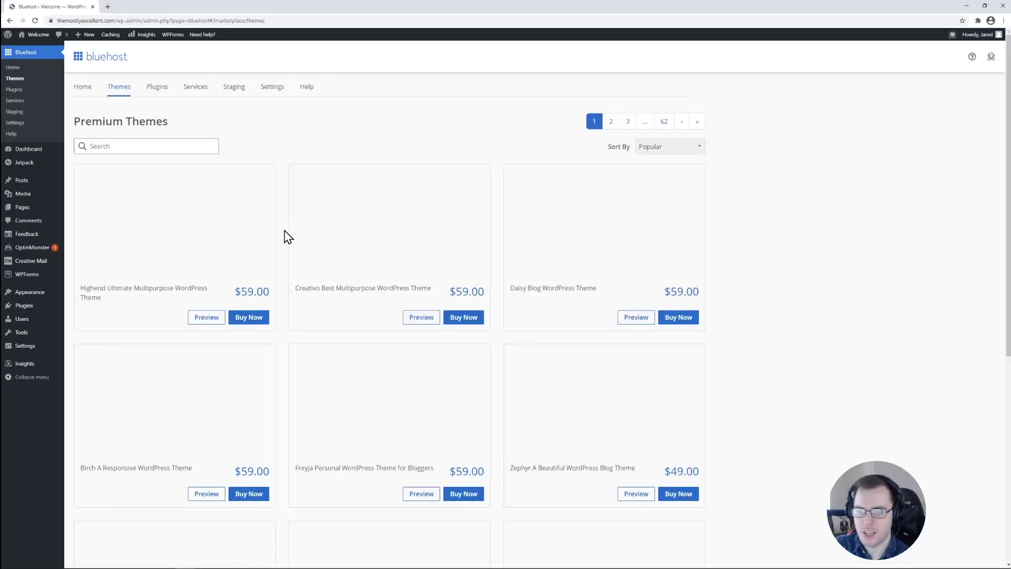
scroll(280, 302, down, 3)
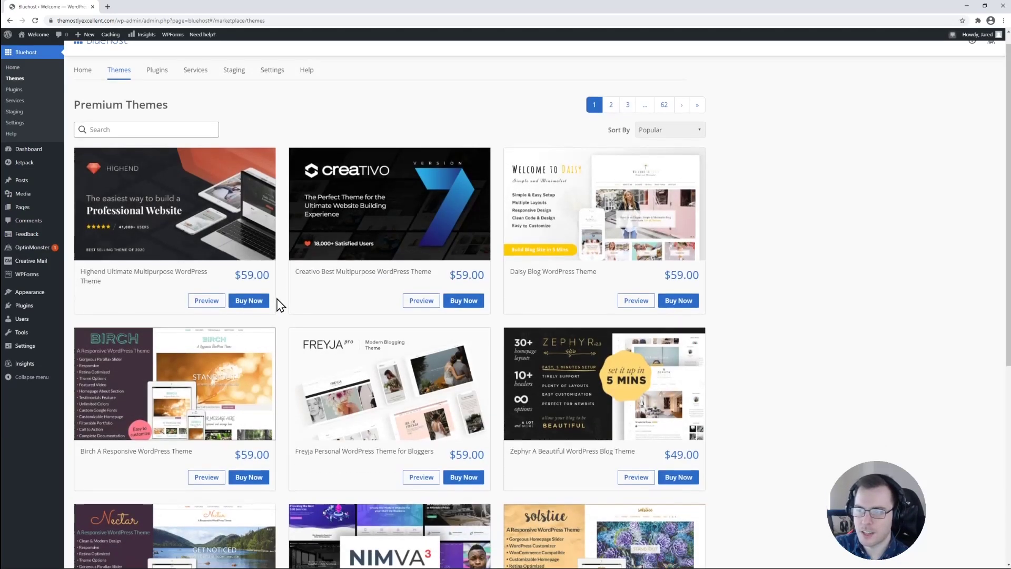
scroll(279, 284, down, 2)
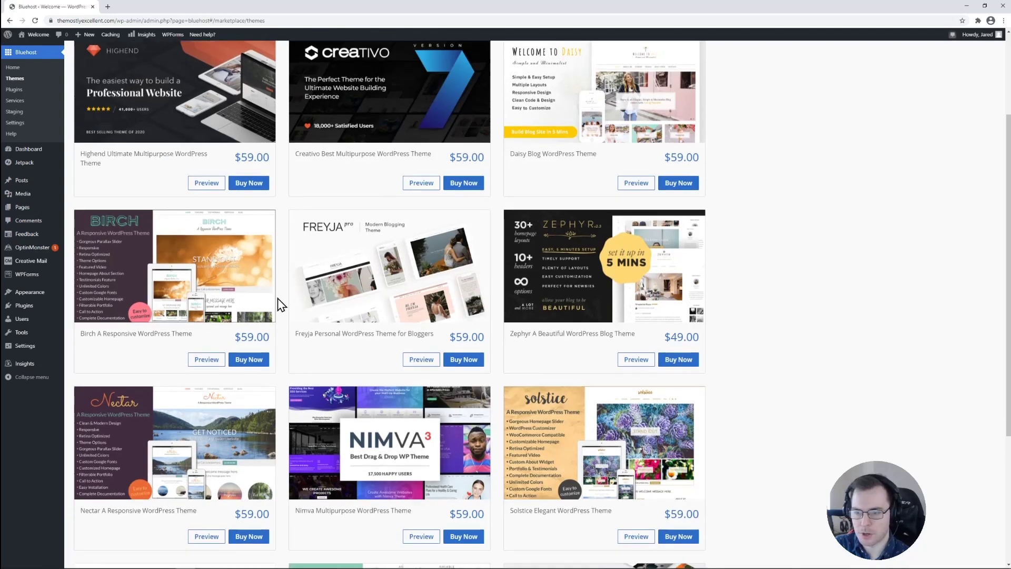
click(419, 299)
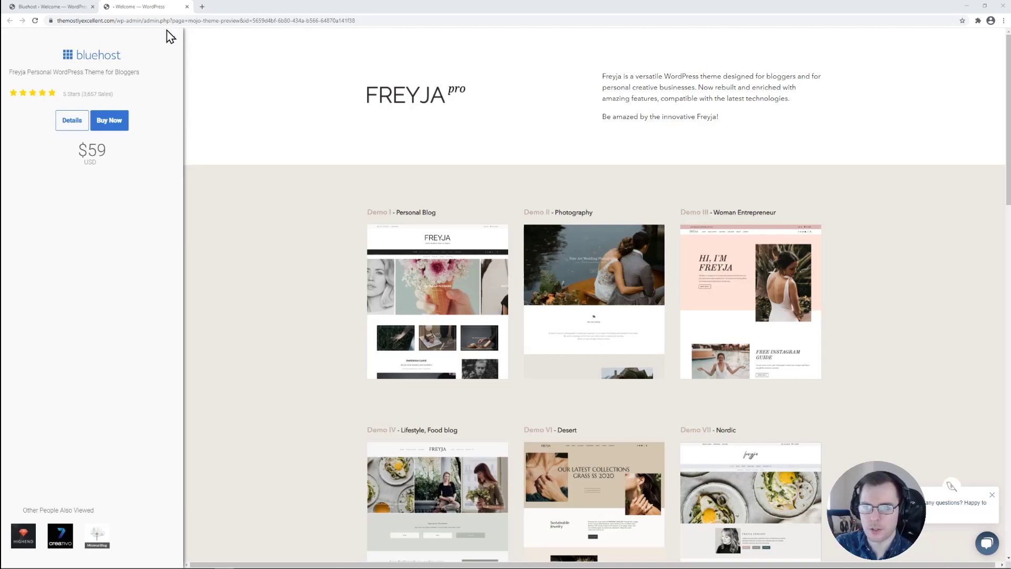
Go back to the premium themes marketplace tab and close the Freyja preview tab.
click(74, 8)
click(186, 7)
From Appearance > Themes, go to Add New and reveal the Upload Theme zip form.
scroll(182, 147, up, 3)
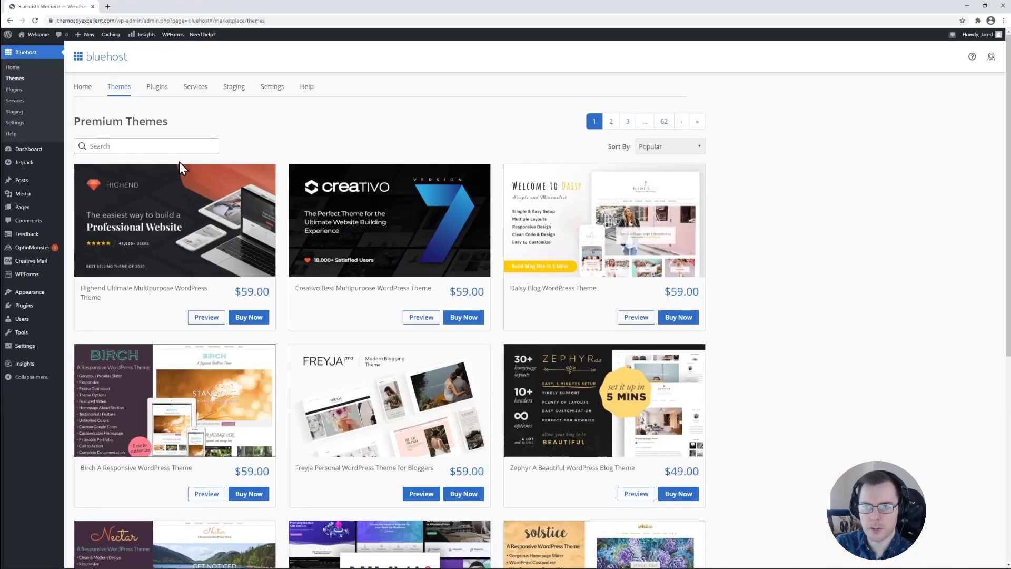
mouse_move(47, 293)
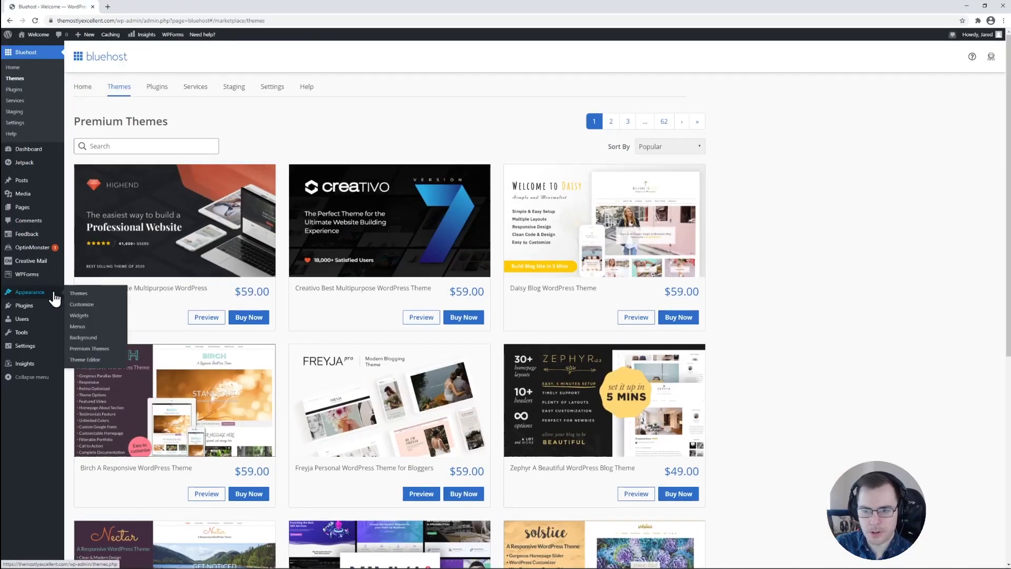
click(82, 297)
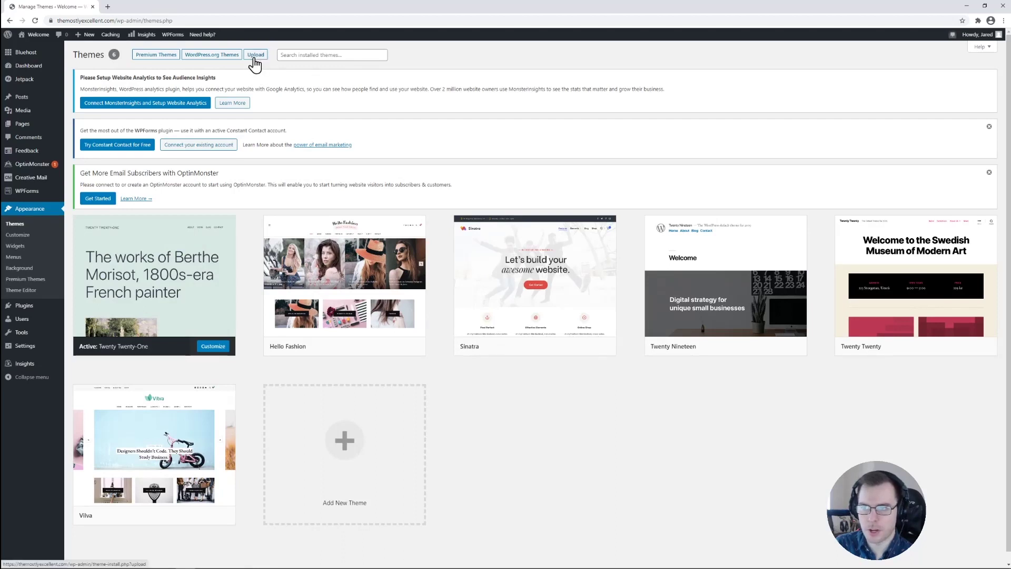
click(254, 60)
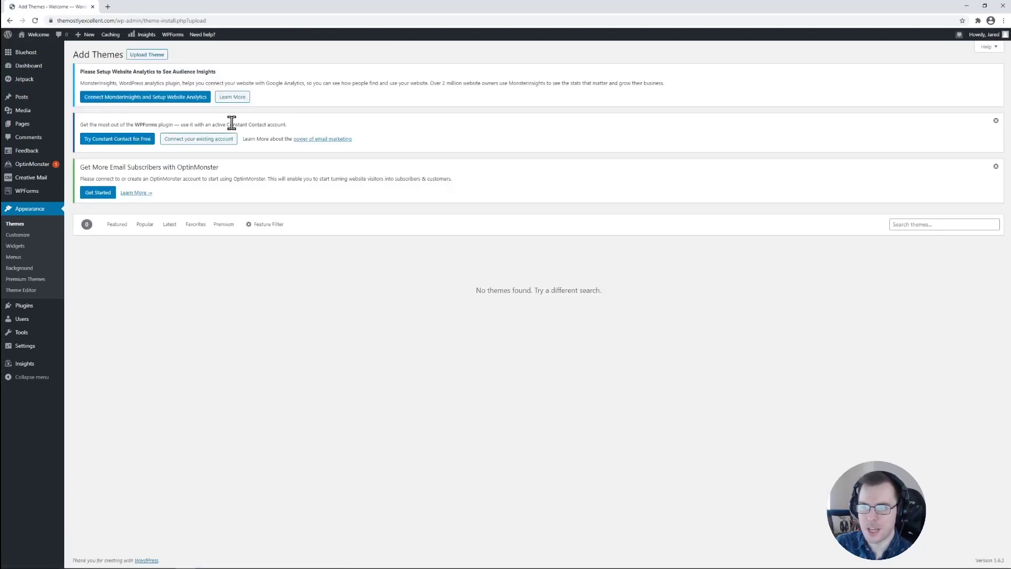
click(152, 56)
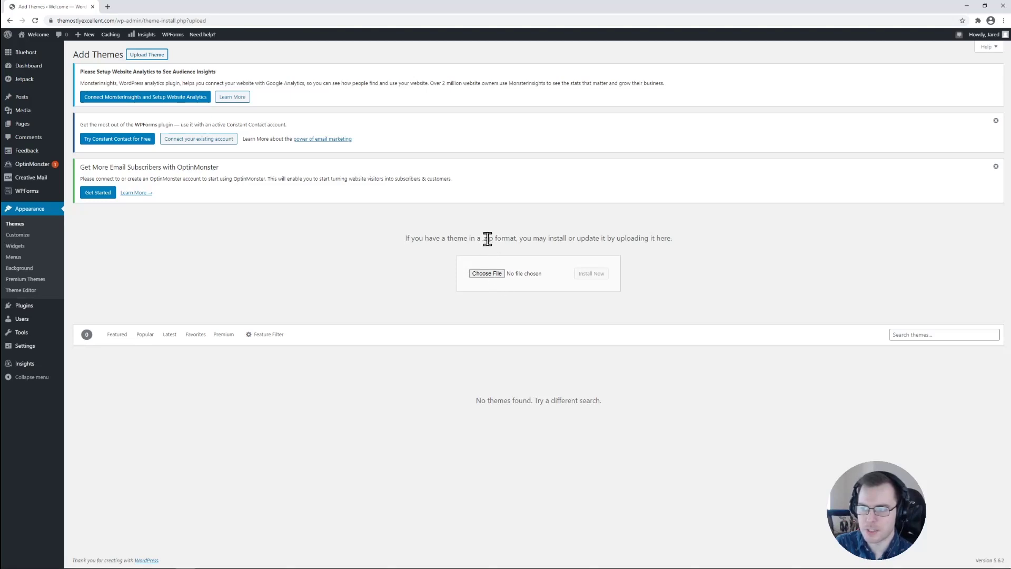
Choose hestia.3.0.10.zip from the theme folder and install it.
click(483, 275)
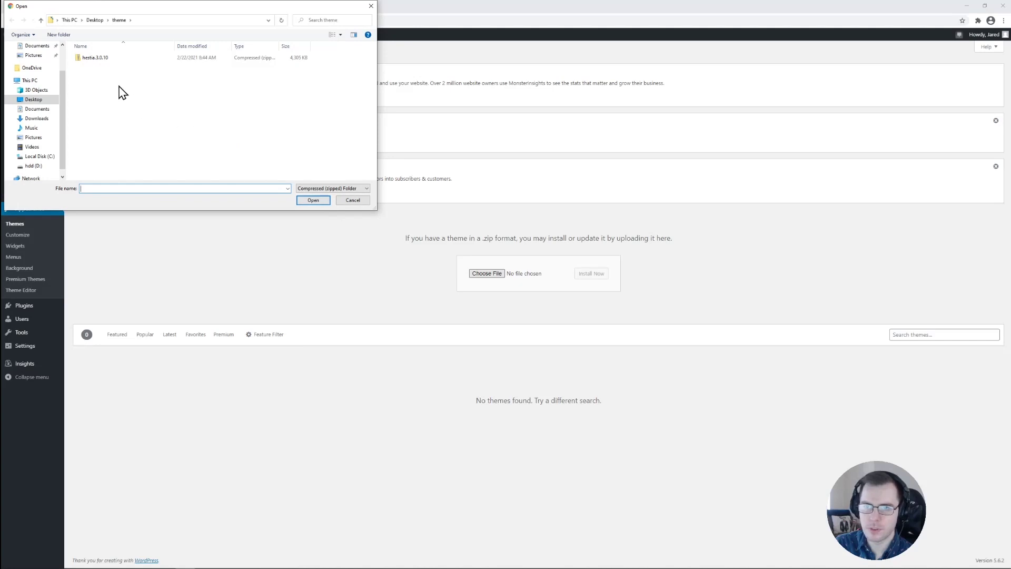
click(99, 59)
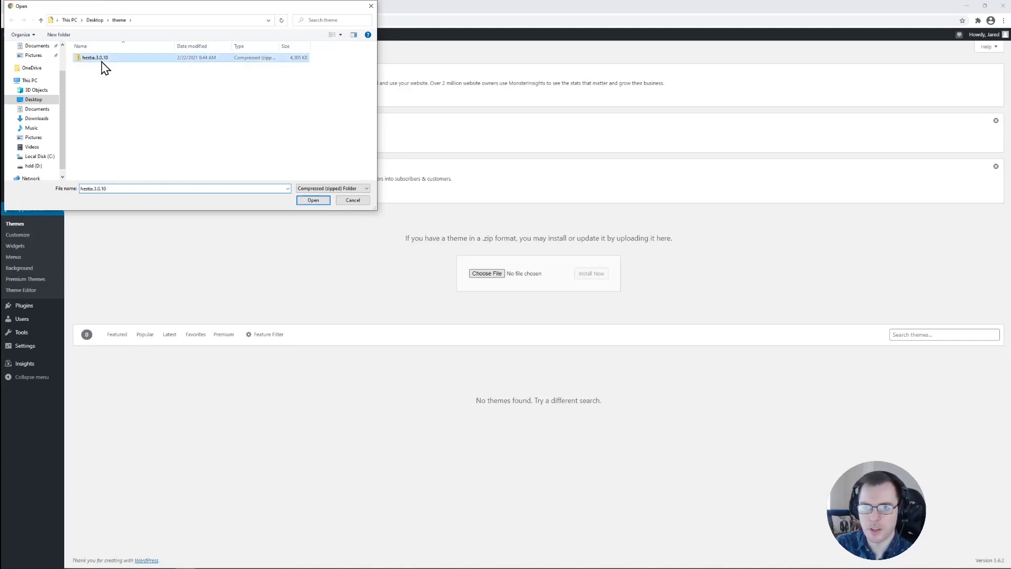
click(311, 202)
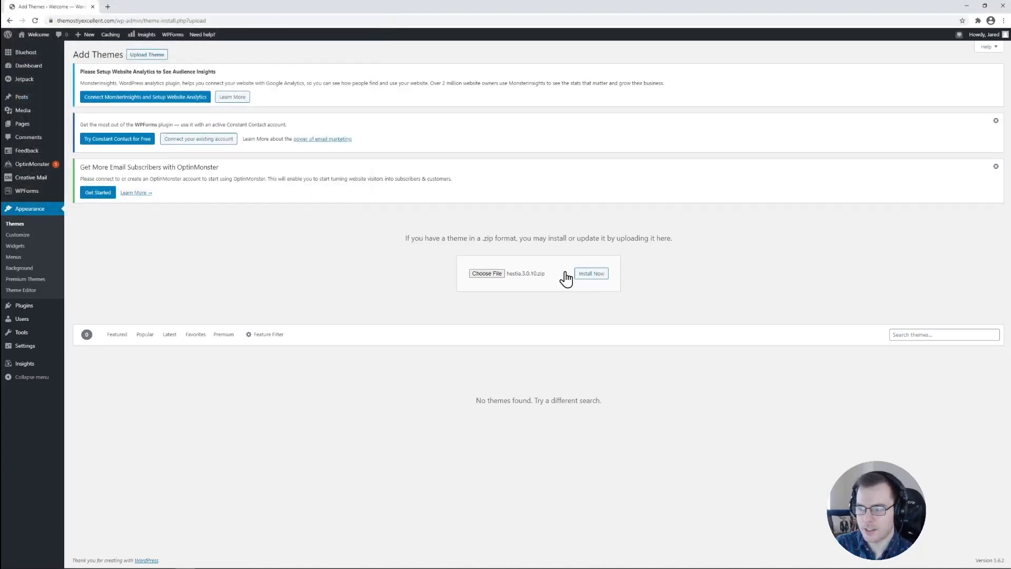
click(599, 274)
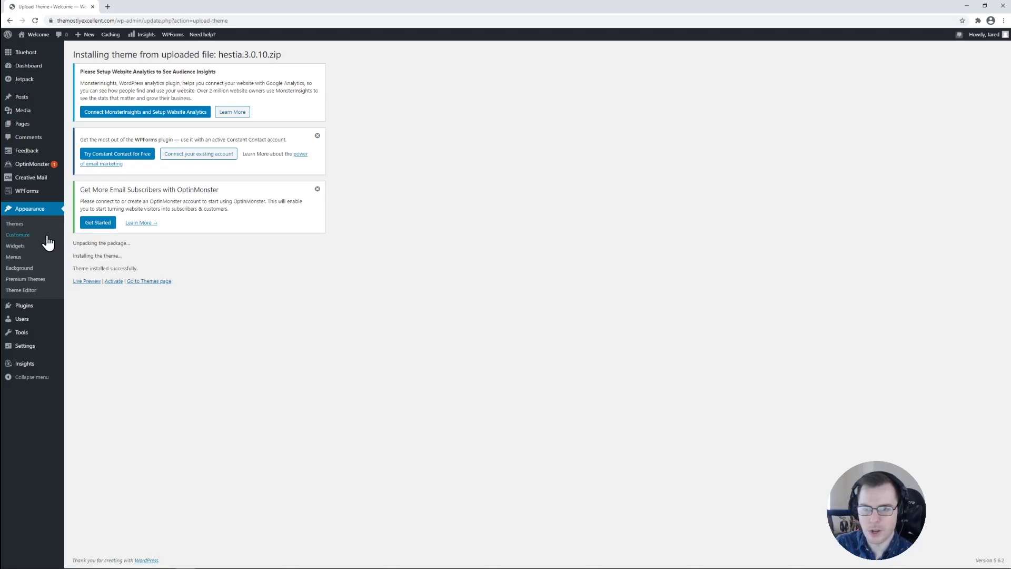
Return to the installed themes list and activate the Hestia theme from its card.
click(22, 226)
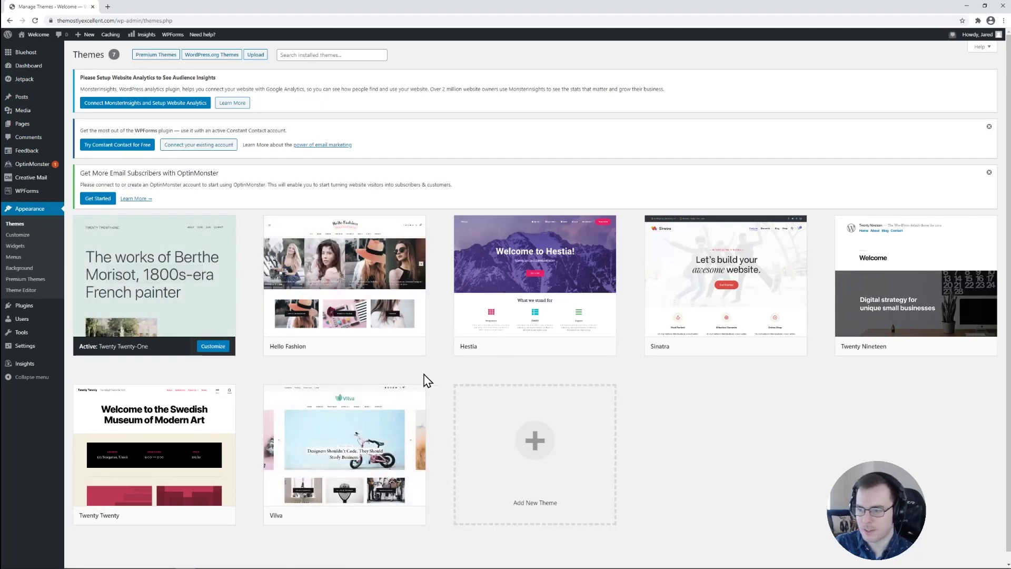
mouse_move(523, 350)
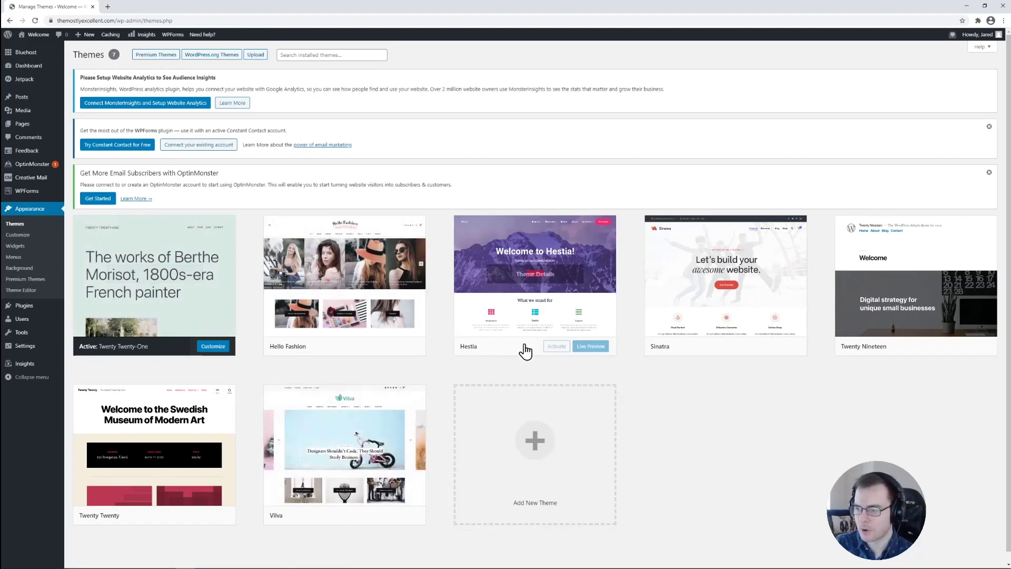
click(563, 348)
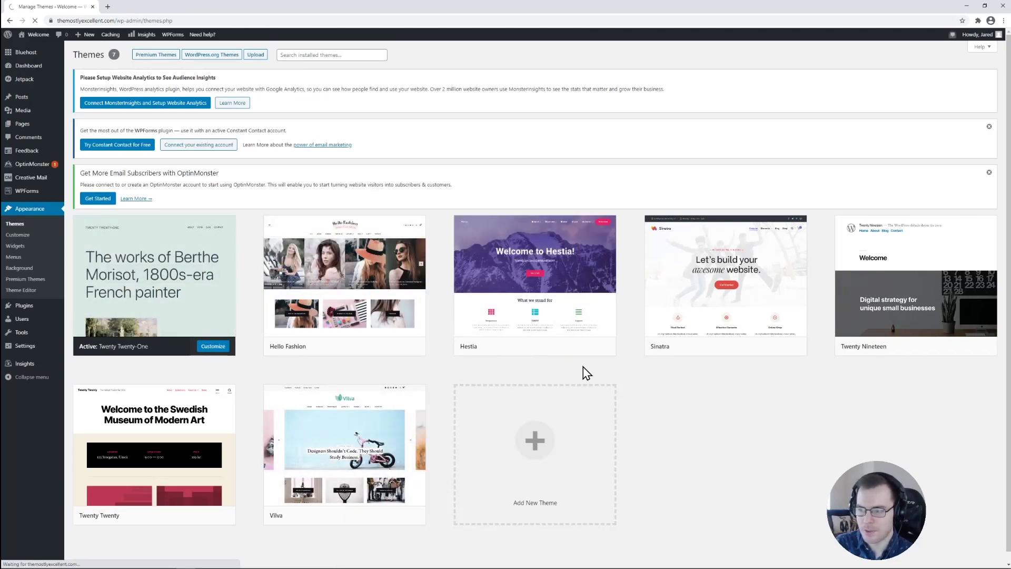